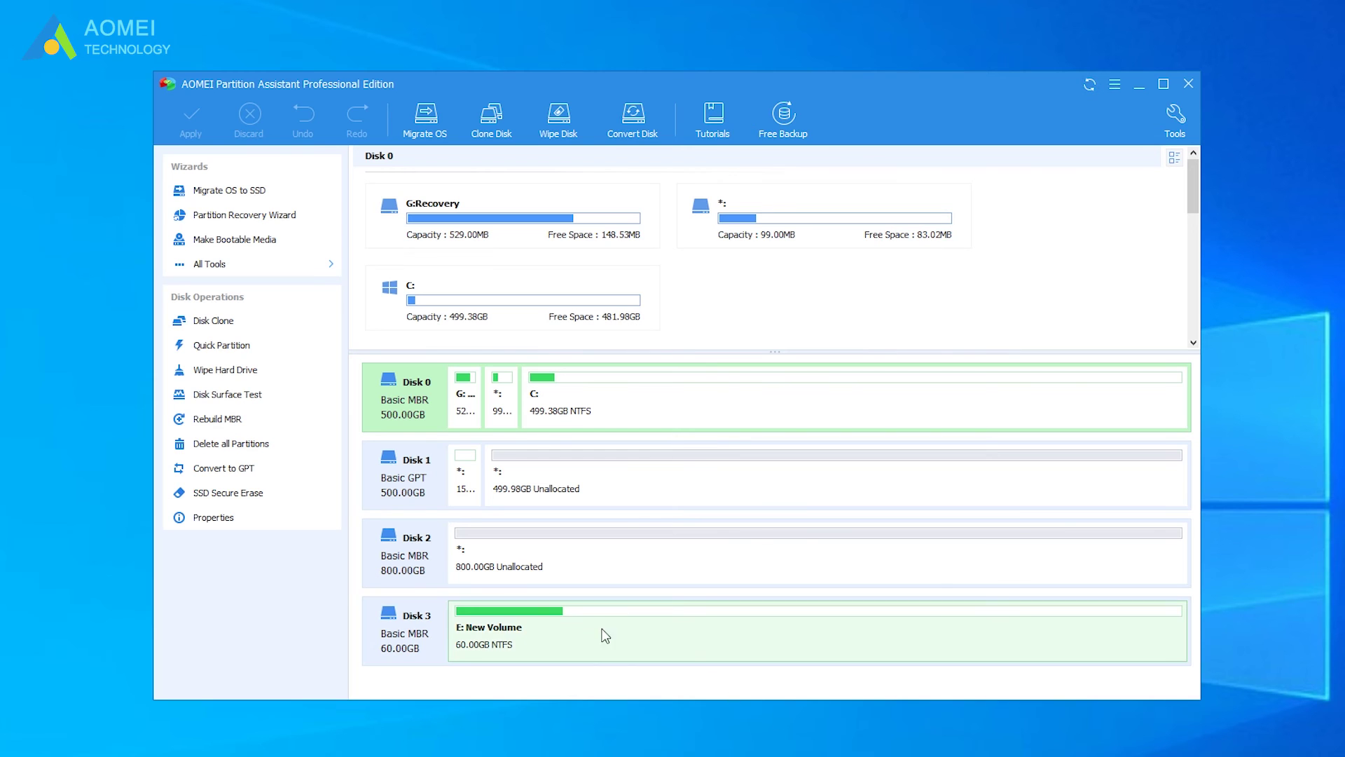
Begin a Wipe Partition on Disk 3's E: partition with 'Fill sectors with random data' selected
click(589, 629)
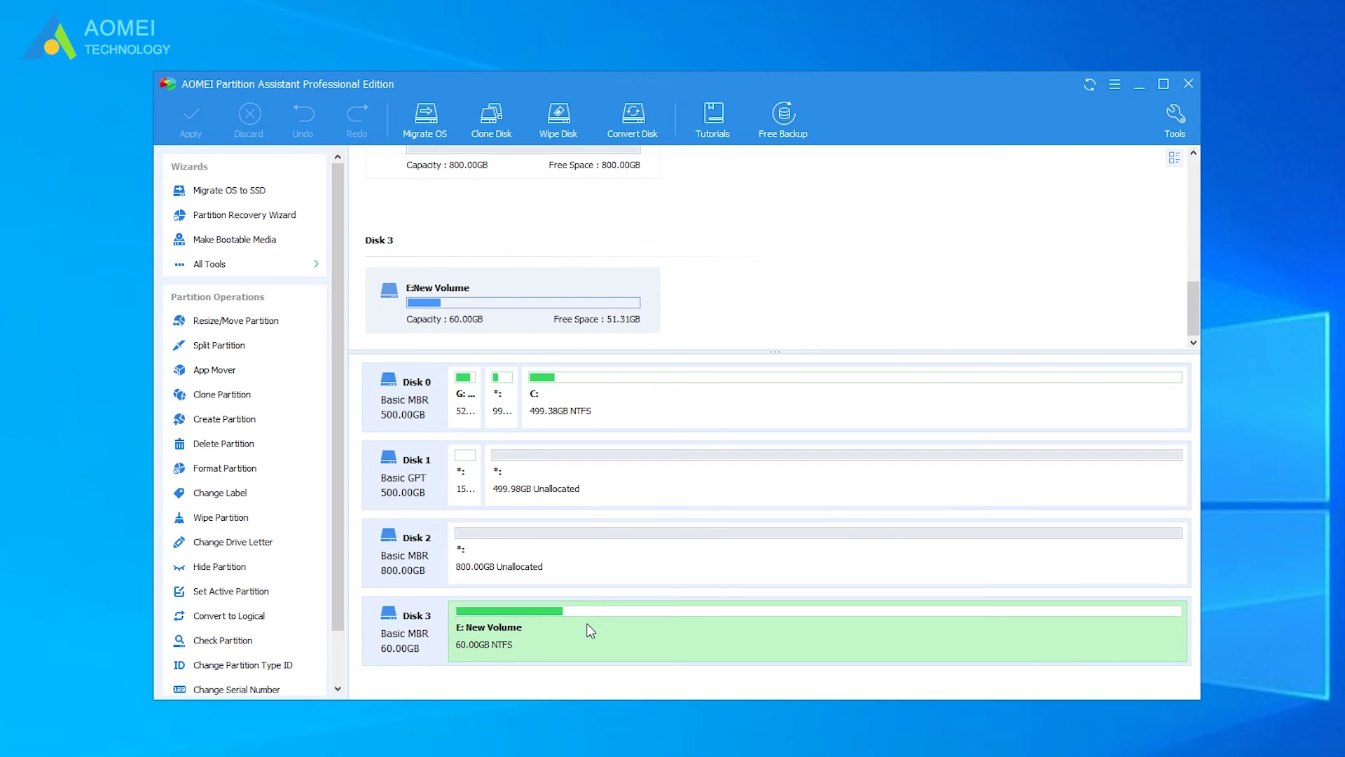
right_click(588, 628)
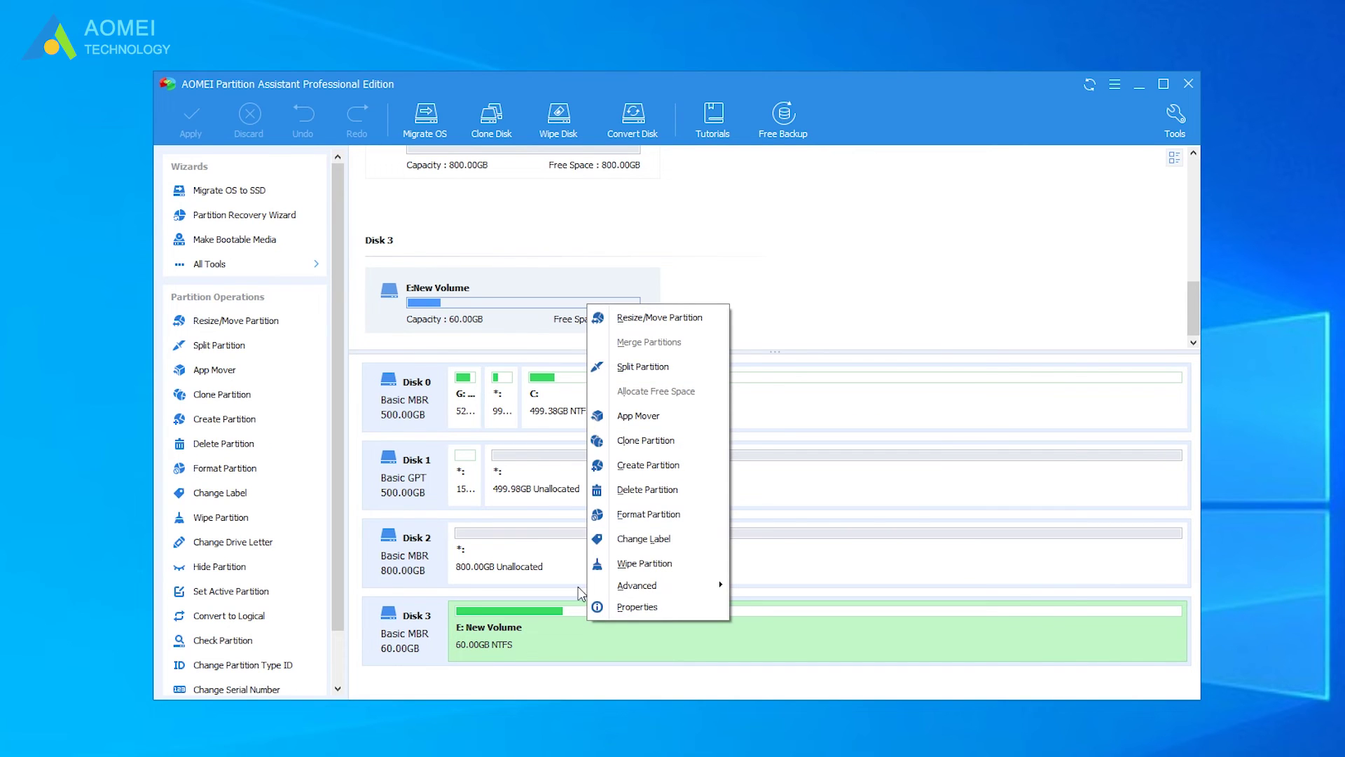
click(684, 565)
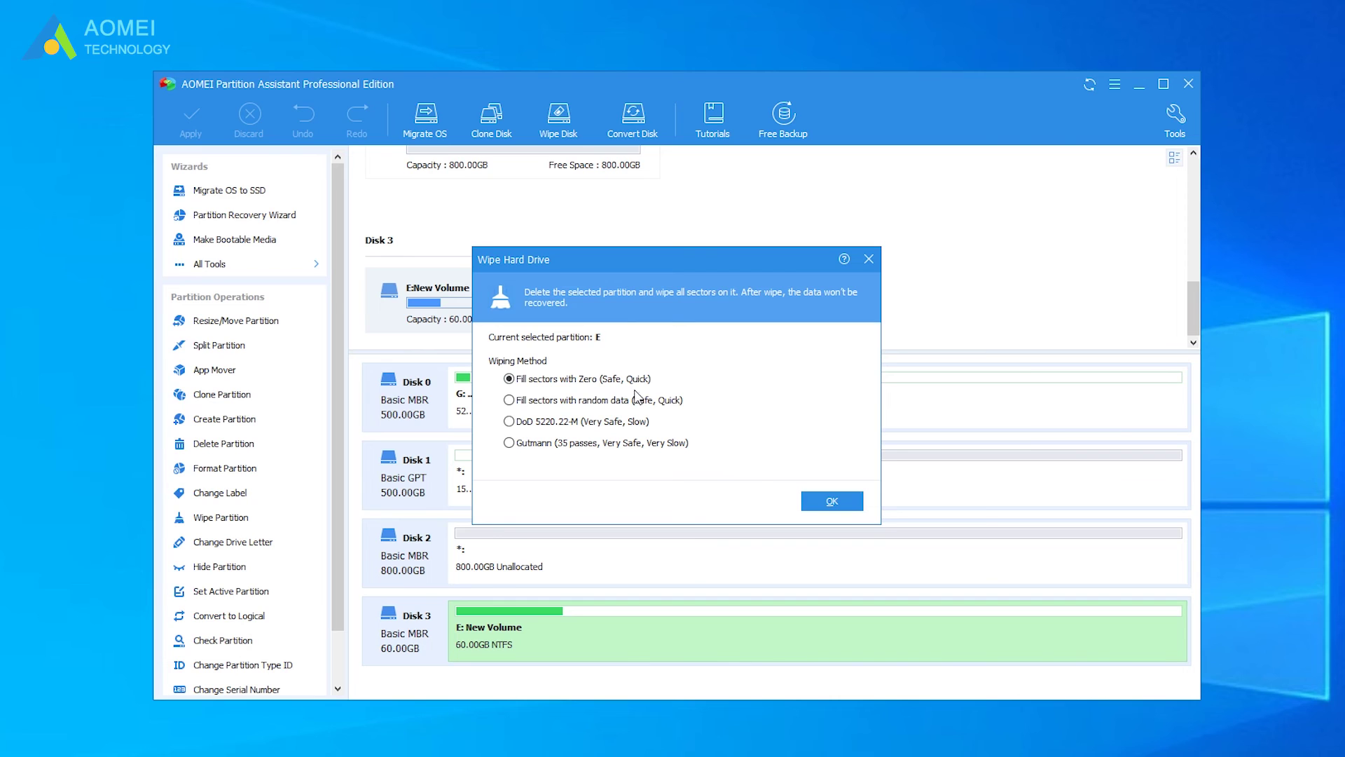
click(520, 405)
Cycle through the DoD 5220.22-M and Gutmann methods, ending on 'Fill sectors with Zero'
click(525, 426)
click(509, 443)
click(627, 379)
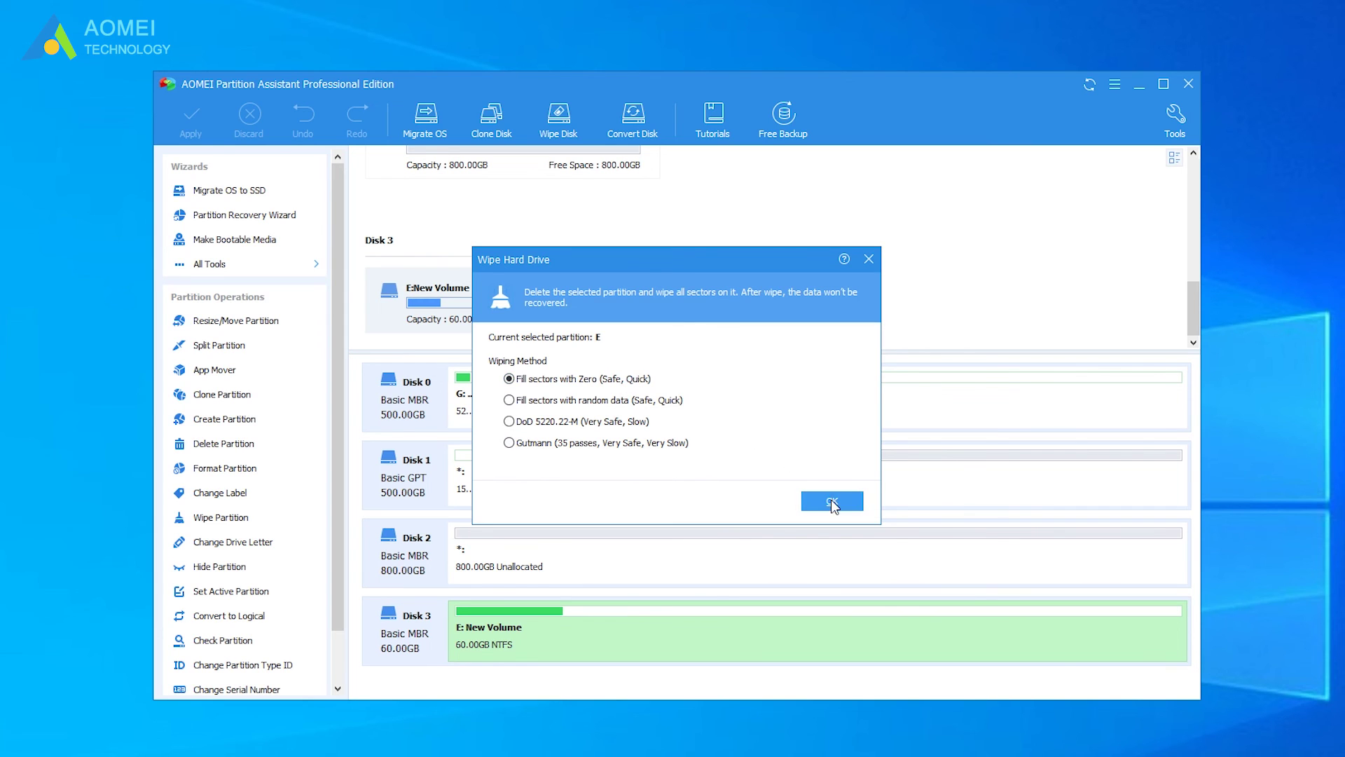
Confirm the zero-fill wipe and review its two queued items in Pending Operations
click(832, 501)
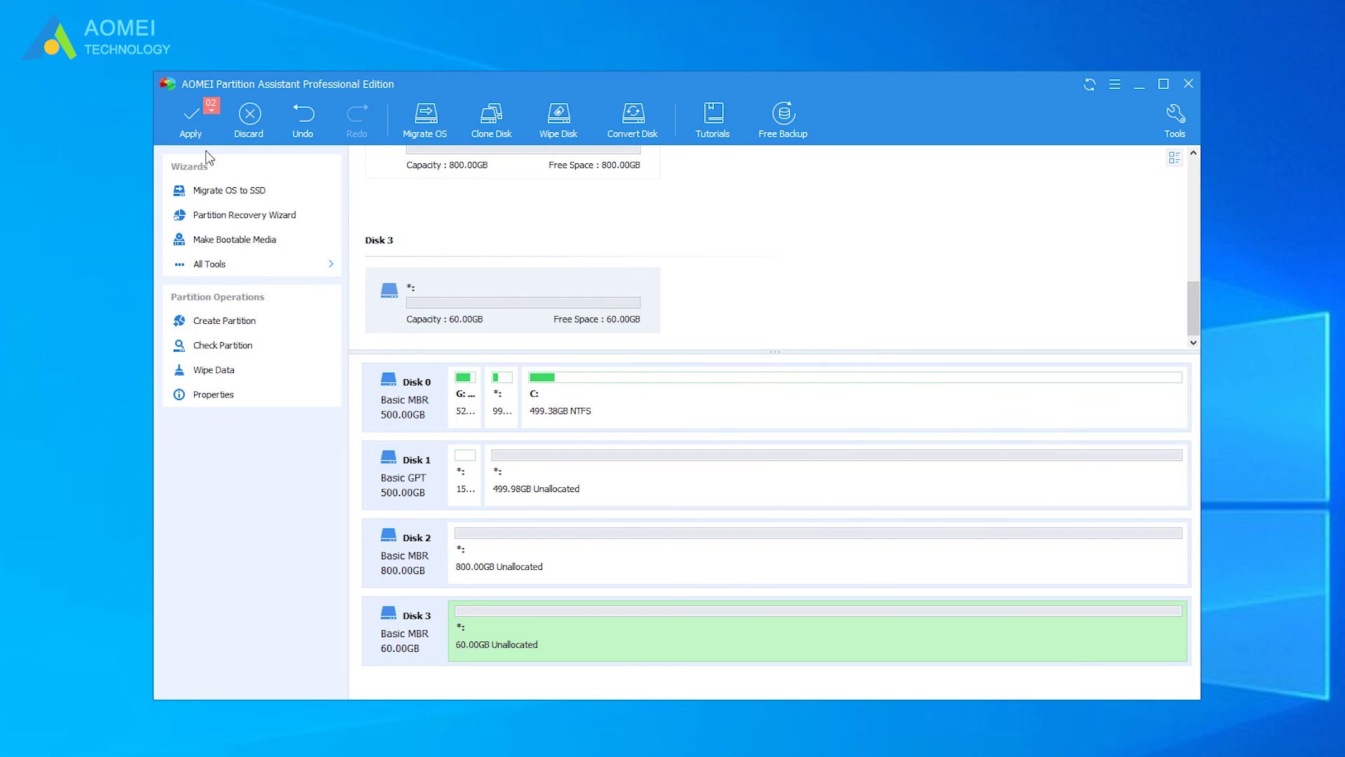
click(193, 118)
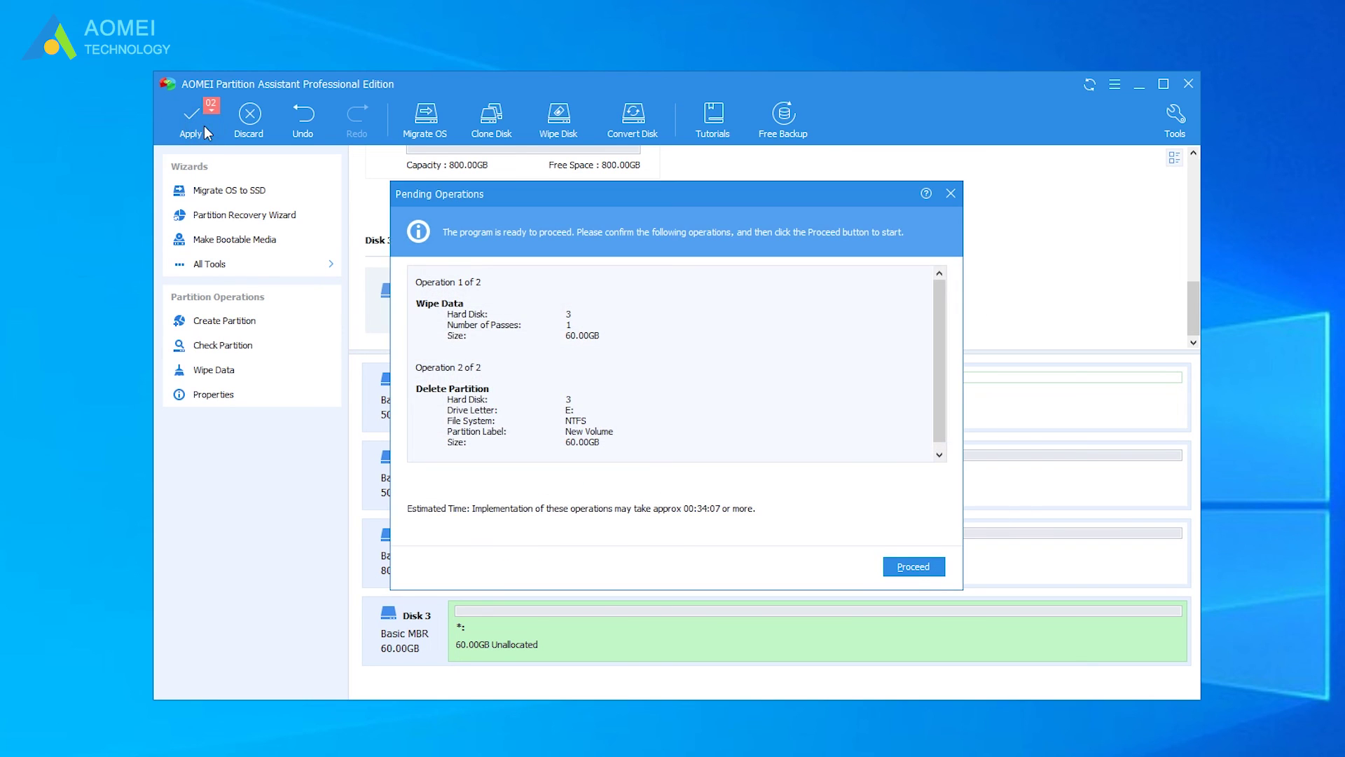